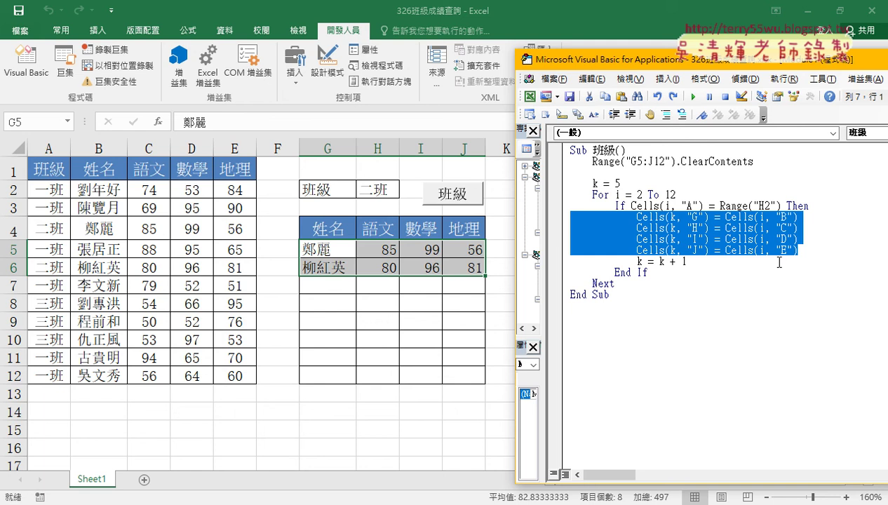
Step: Bring the worksheet forward, set H2 to 一班 and run the 班級 macro
{"action": "left_click_drag", "start_coordinate": [608, 59], "coordinate": [574, 58]}
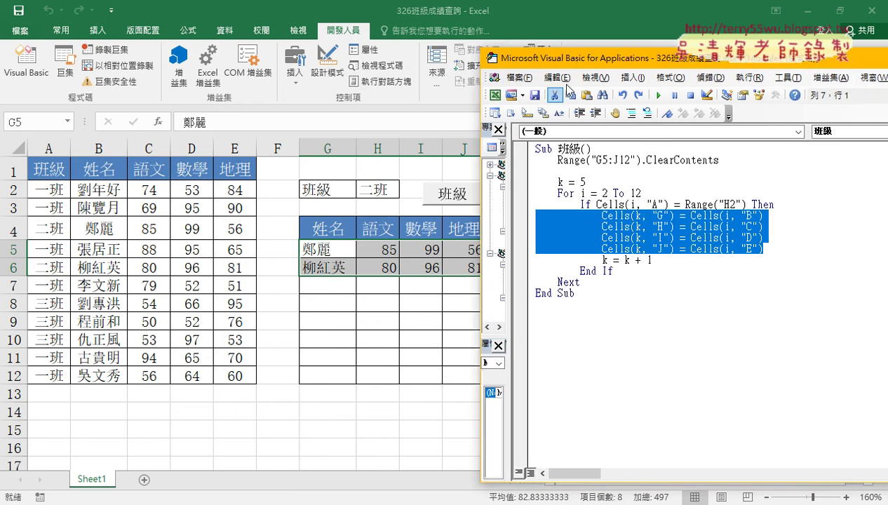
{"action": "left_click", "coordinate": [351, 320]}
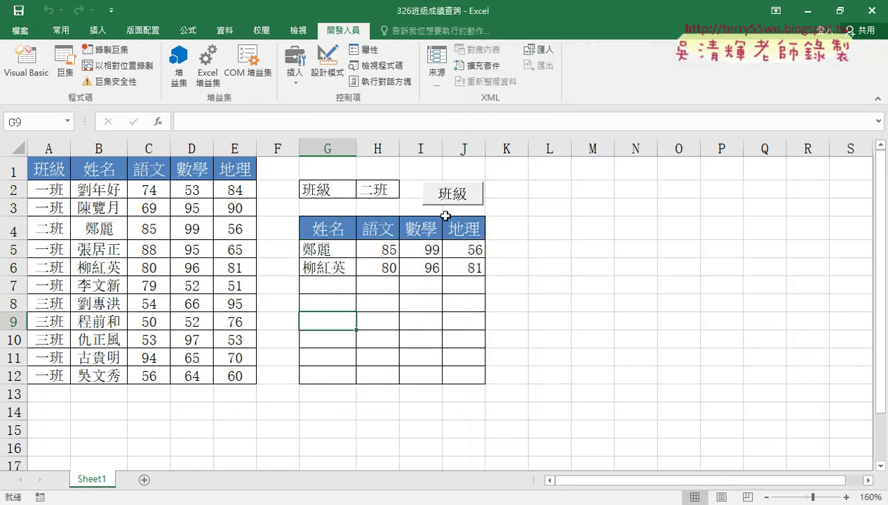
{"action": "left_click", "coordinate": [384, 191]}
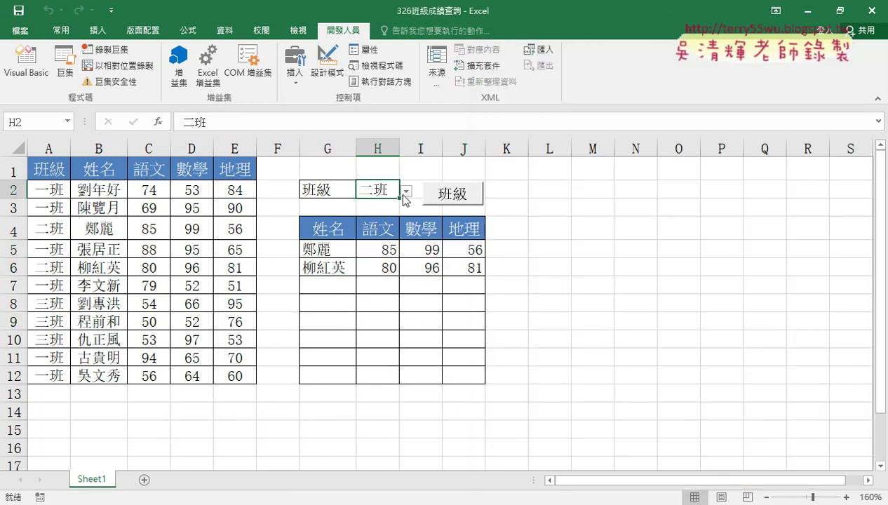
{"action": "left_click", "coordinate": [407, 191]}
{"action": "left_click", "coordinate": [385, 201]}
{"action": "left_click", "coordinate": [447, 200]}
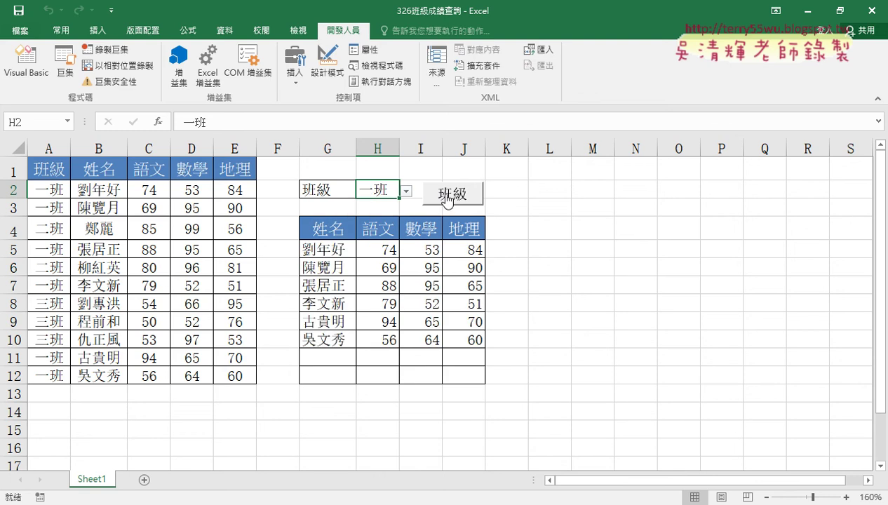
Step: Switch H2 to 二班 and rerun 班級 to list that class's students
{"action": "left_click", "coordinate": [407, 192]}
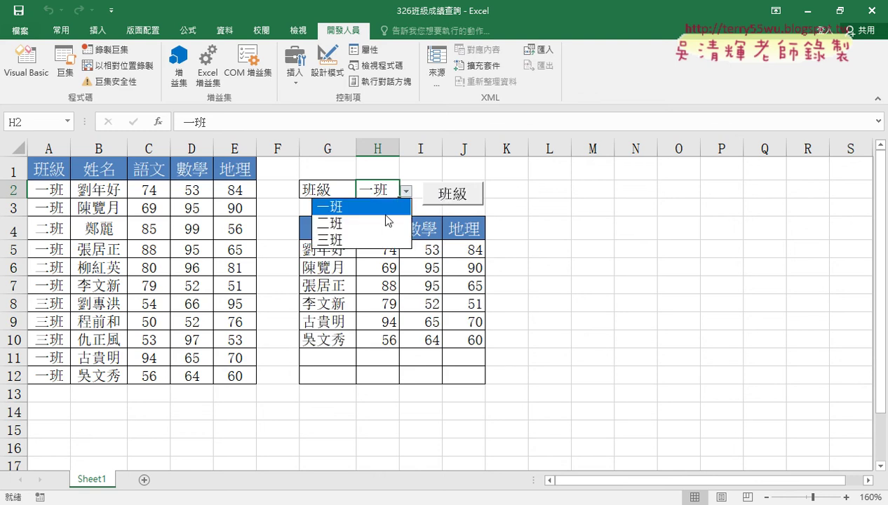
{"action": "left_click", "coordinate": [385, 219]}
{"action": "left_click", "coordinate": [460, 204]}
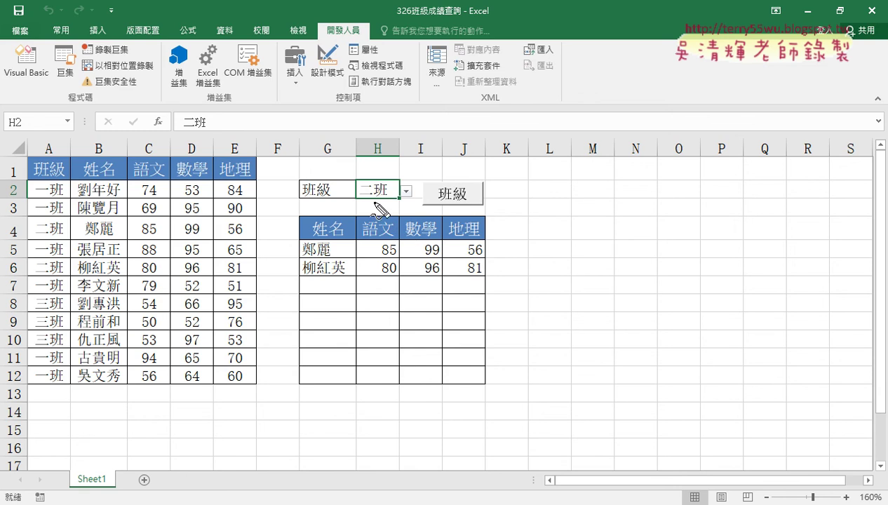
{"action": "mouse_move", "coordinate": [382, 208]}
{"action": "left_mouse_down"}
{"action": "mouse_move", "coordinate": [370, 181]}
{"action": "mouse_move", "coordinate": [385, 206]}
{"action": "left_mouse_up"}
{"action": "mouse_move", "coordinate": [442, 204]}
{"action": "left_mouse_down"}
{"action": "mouse_move", "coordinate": [466, 184]}
{"action": "mouse_move", "coordinate": [468, 205]}
{"action": "left_mouse_up"}
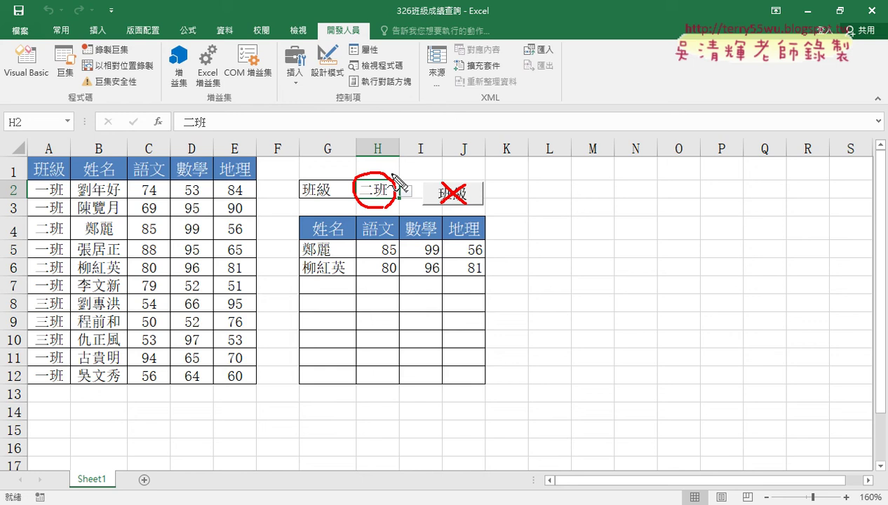
{"action": "key", "text": "Escape"}
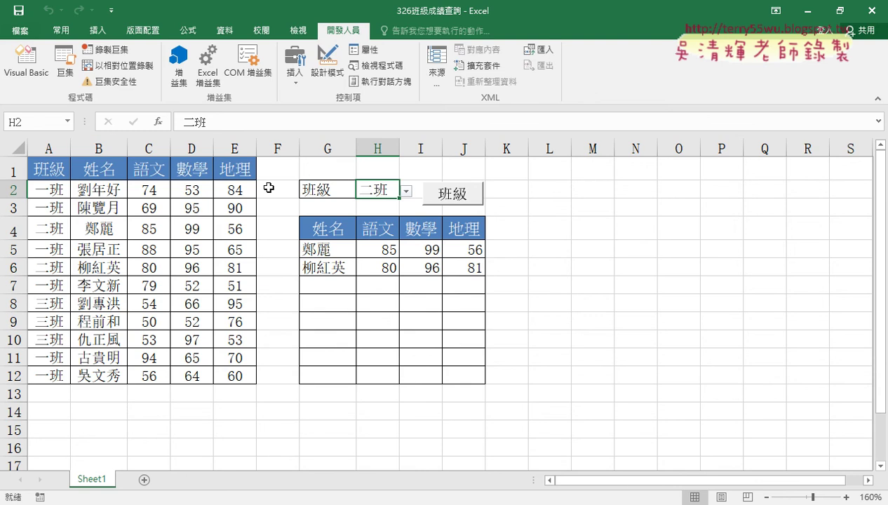
Step: Open the Visual Basic editor, shift it left, widen the Project pane and select Sheet1
{"action": "left_click", "coordinate": [25, 76]}
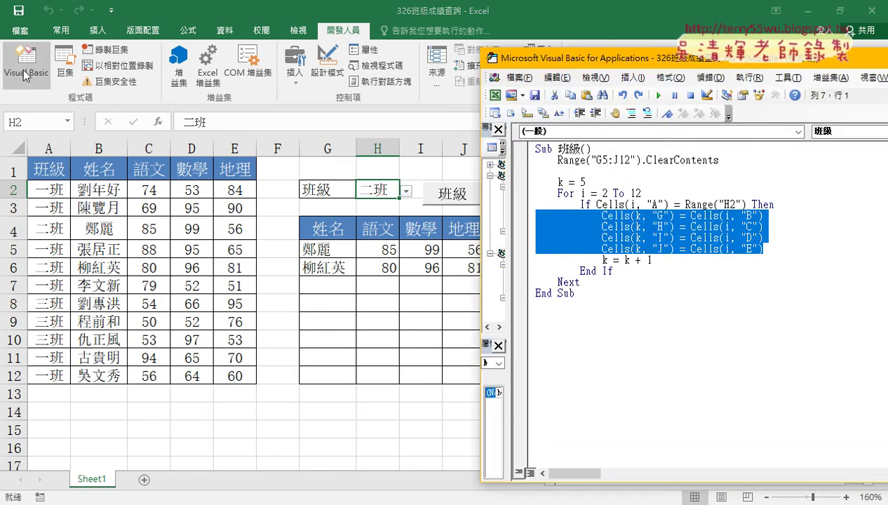
{"action": "left_click_drag", "start_coordinate": [563, 57], "coordinate": [344, 44]}
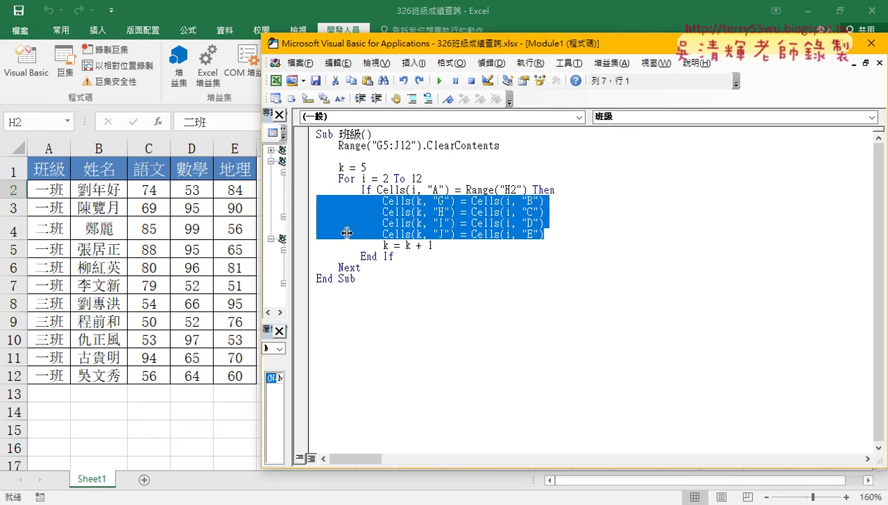
{"action": "left_click_drag", "start_coordinate": [347, 233], "coordinate": [391, 231]}
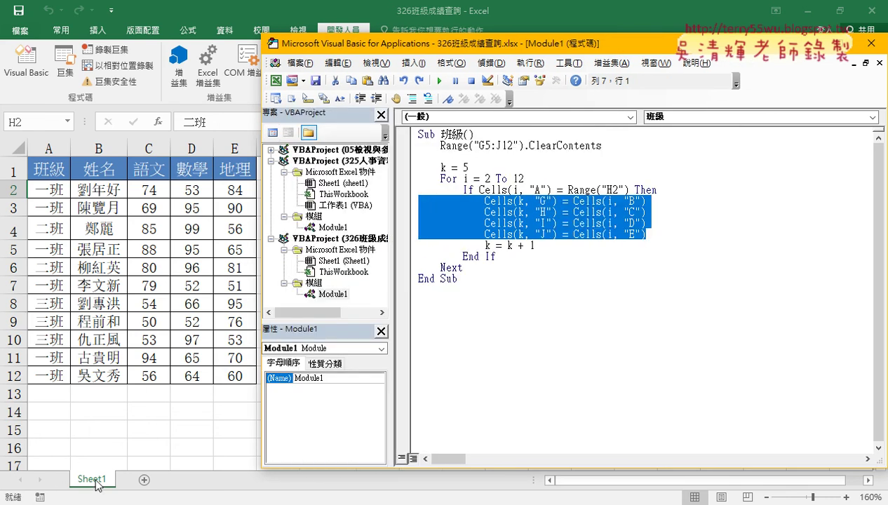
{"action": "left_click", "coordinate": [351, 261]}
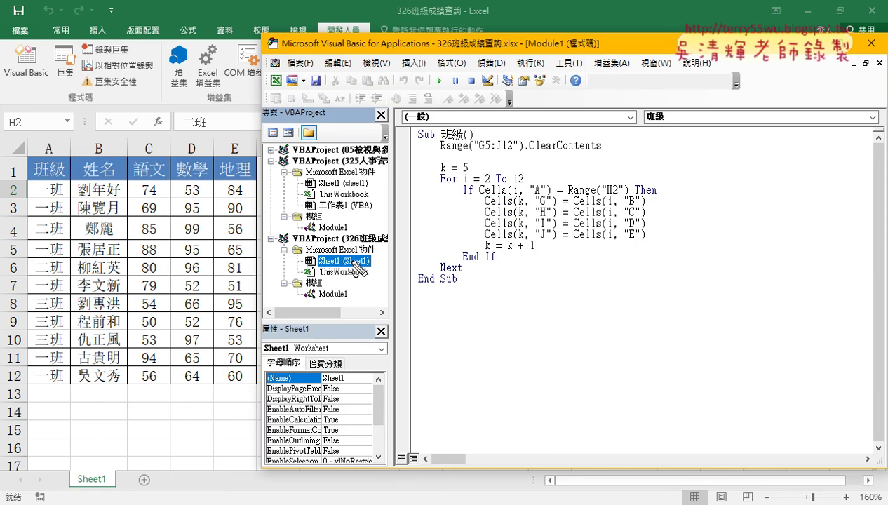
{"action": "left_click_drag", "start_coordinate": [372, 268], "coordinate": [370, 256]}
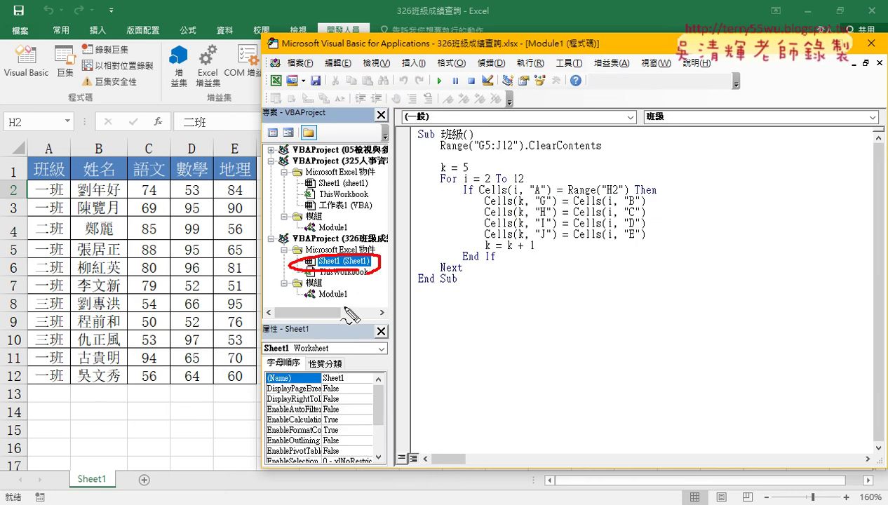
{"action": "left_click_drag", "start_coordinate": [346, 309], "coordinate": [346, 308]}
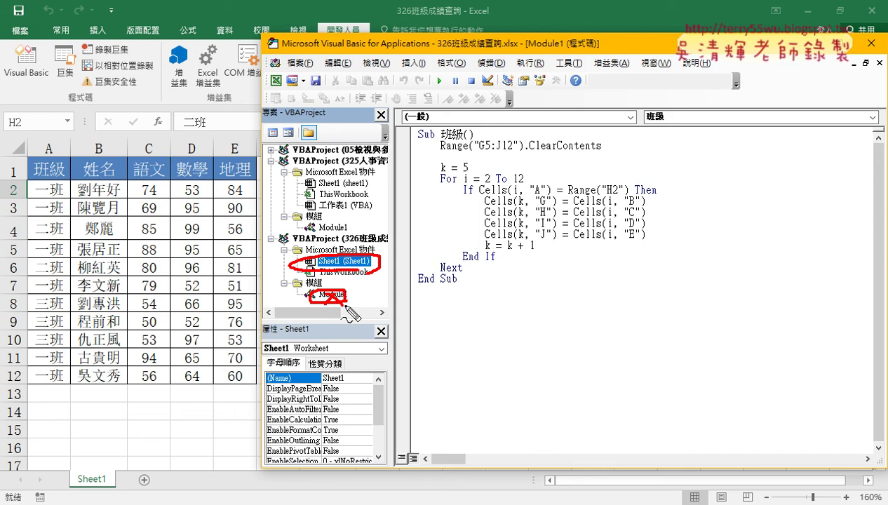
{"action": "mouse_move", "coordinate": [105, 491]}
{"action": "left_mouse_down"}
{"action": "mouse_move", "coordinate": [102, 484]}
{"action": "mouse_move", "coordinate": [289, 274]}
{"action": "left_mouse_up"}
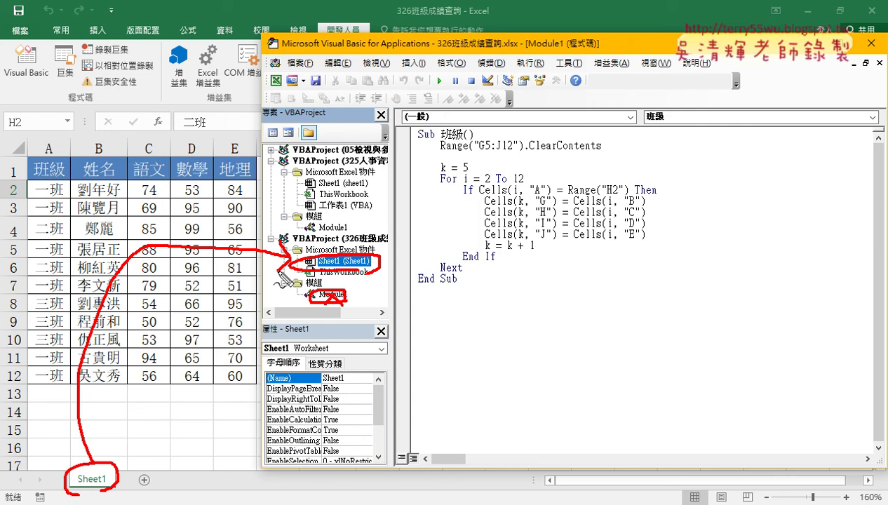
{"action": "key", "text": "Escape"}
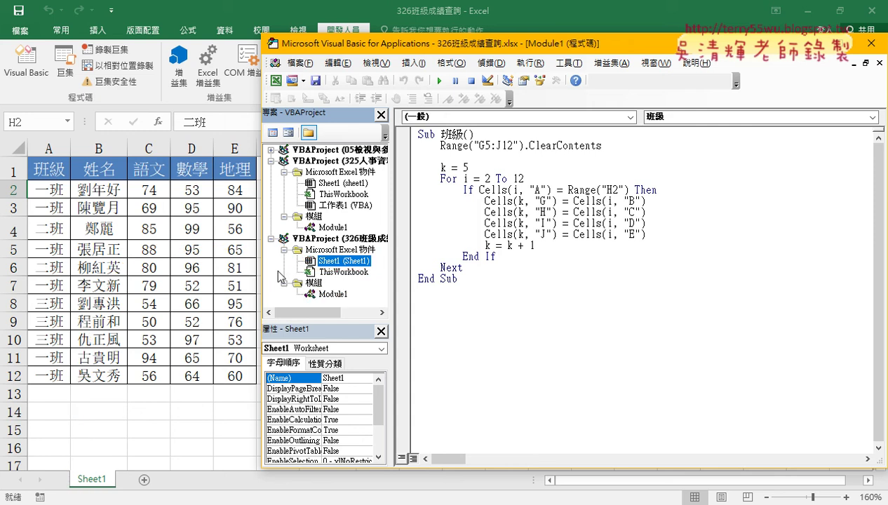
Step: In Sheet1's code, add a Worksheet Change procedure and delete the SelectionChange stub
{"action": "double_click", "coordinate": [339, 261]}
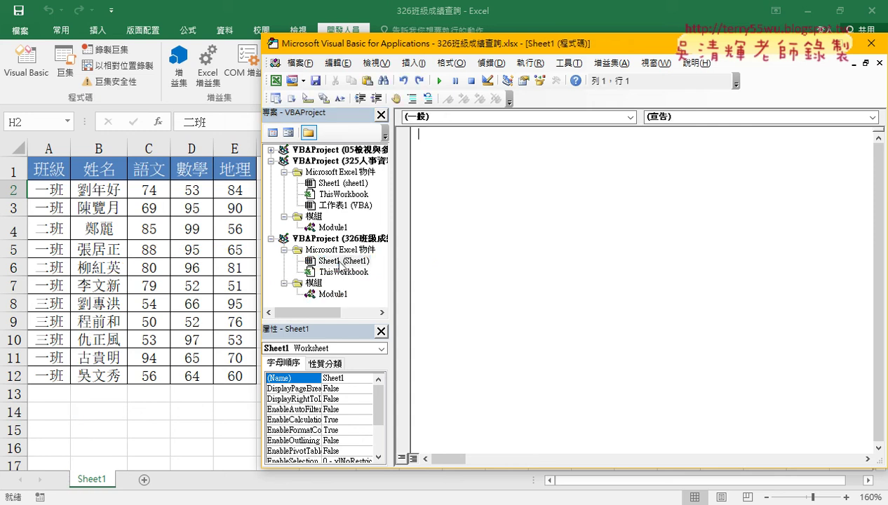
{"action": "left_click", "coordinate": [482, 117]}
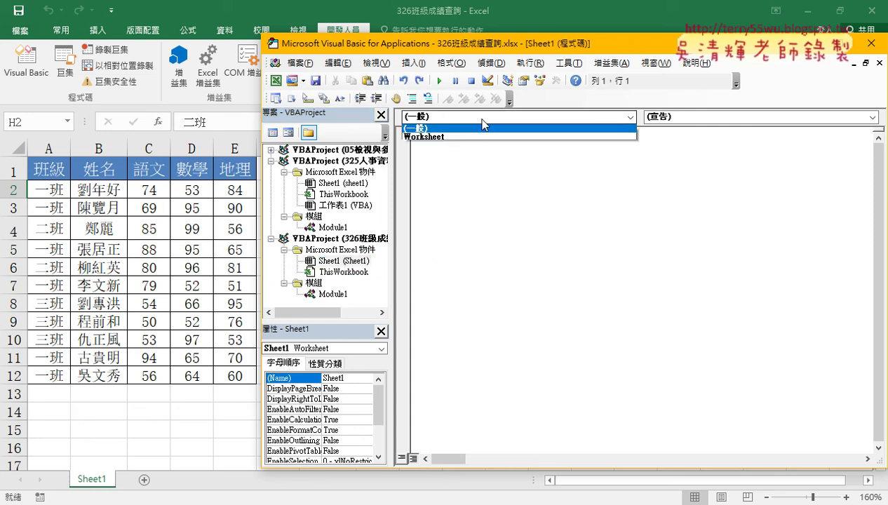
{"action": "left_click", "coordinate": [450, 138]}
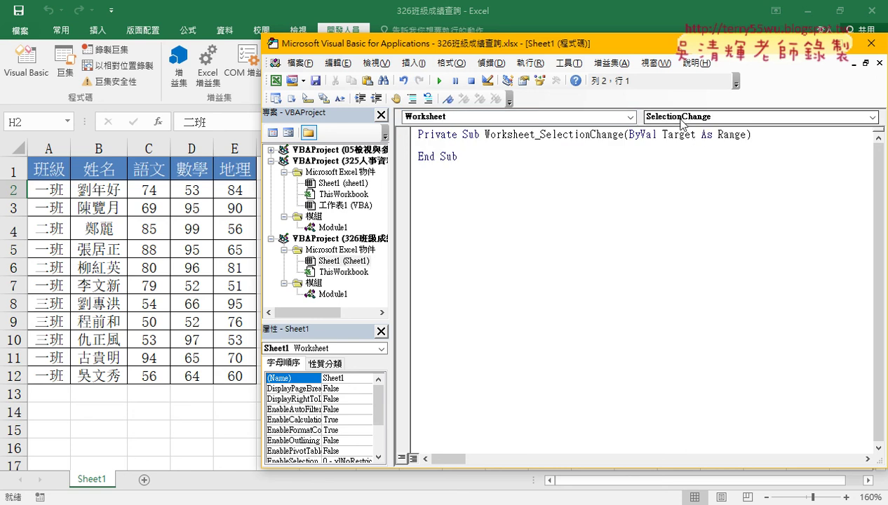
{"action": "left_click", "coordinate": [673, 118]}
{"action": "left_click", "coordinate": [666, 170]}
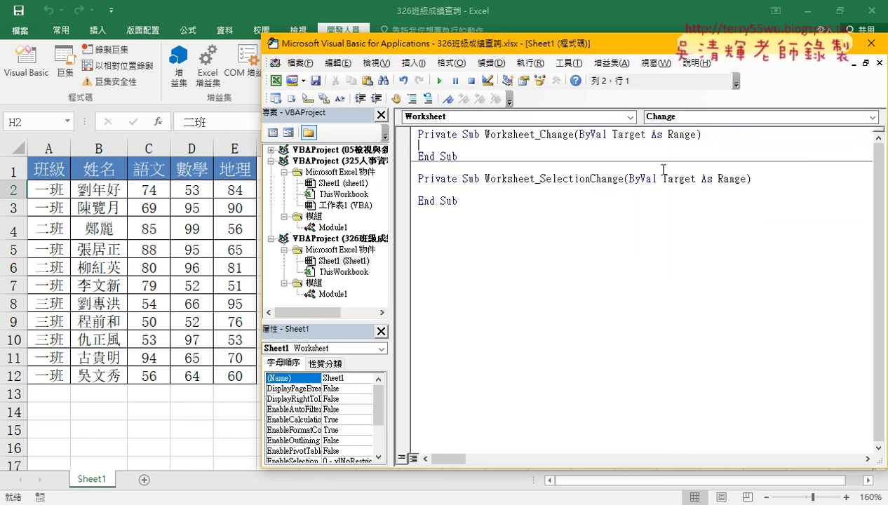
{"action": "left_click_drag", "start_coordinate": [466, 215], "coordinate": [415, 168]}
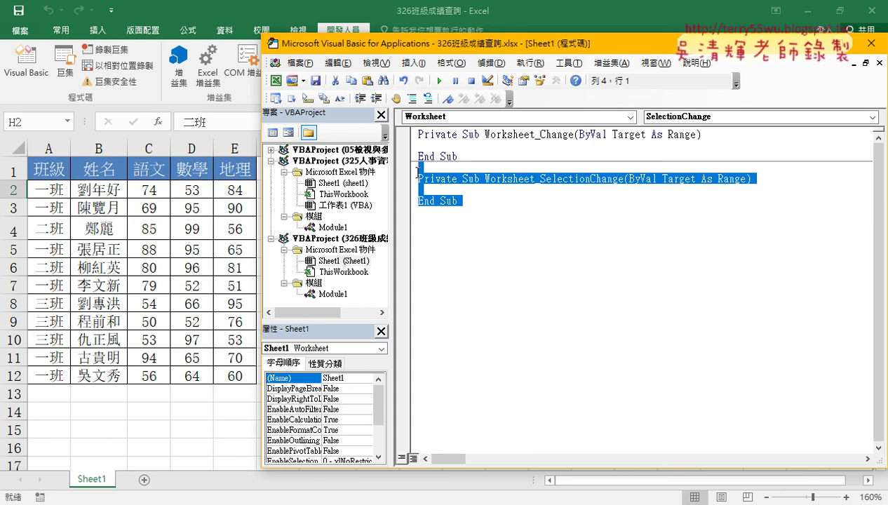
{"action": "key", "text": "Delete"}
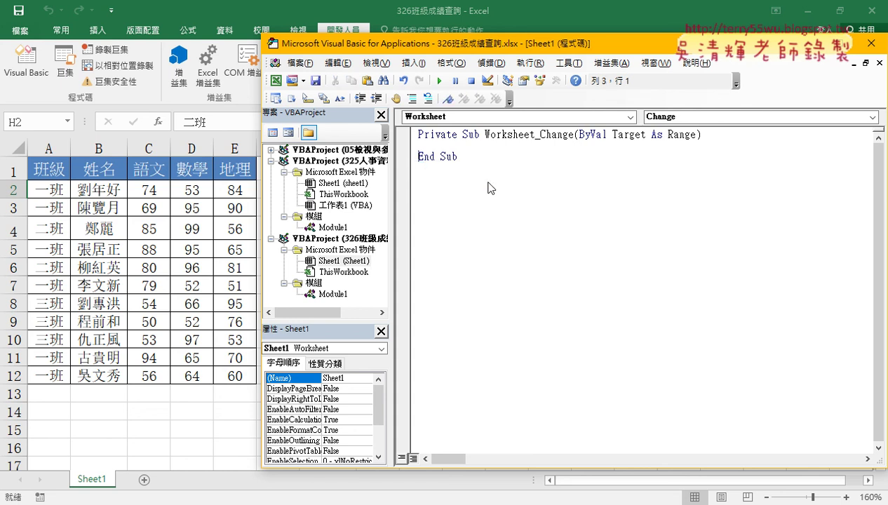
{"action": "key", "text": "Tab"}
Step: Write the line If Target.Address = "$H$2" Then inside Worksheet_Change
{"action": "left_click_drag", "start_coordinate": [392, 194], "coordinate": [365, 200]}
{"action": "left_click_drag", "start_coordinate": [397, 43], "coordinate": [537, 45]}
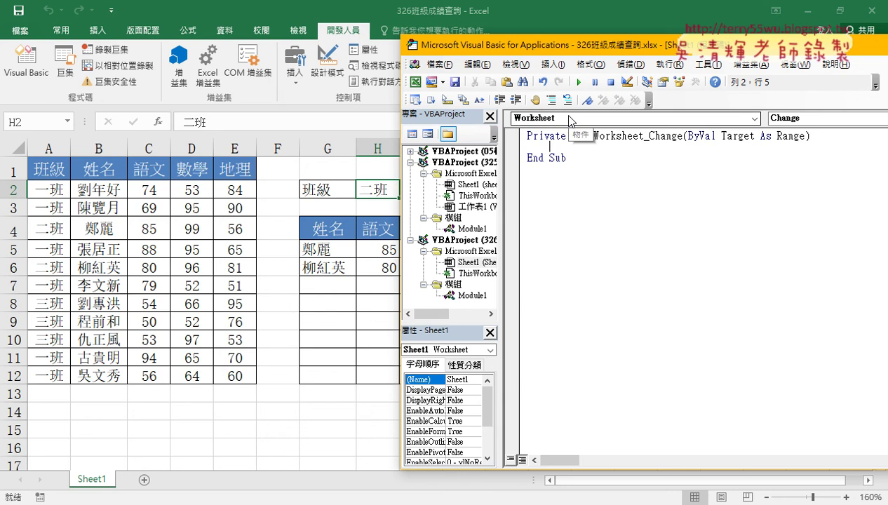
{"action": "left_click", "coordinate": [554, 146]}
{"action": "type", "text": "if "}
{"action": "type", "text": "targe"}
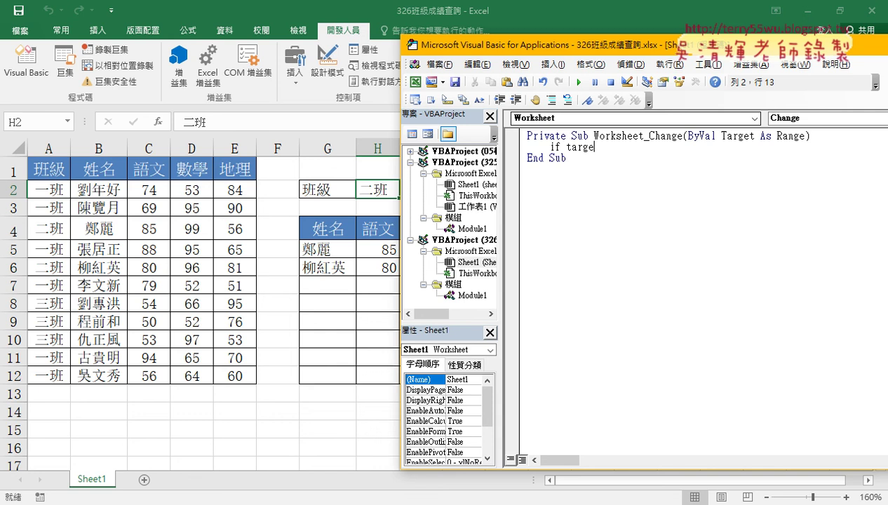
{"action": "type", "text": "t"}
{"action": "type", "text": "."}
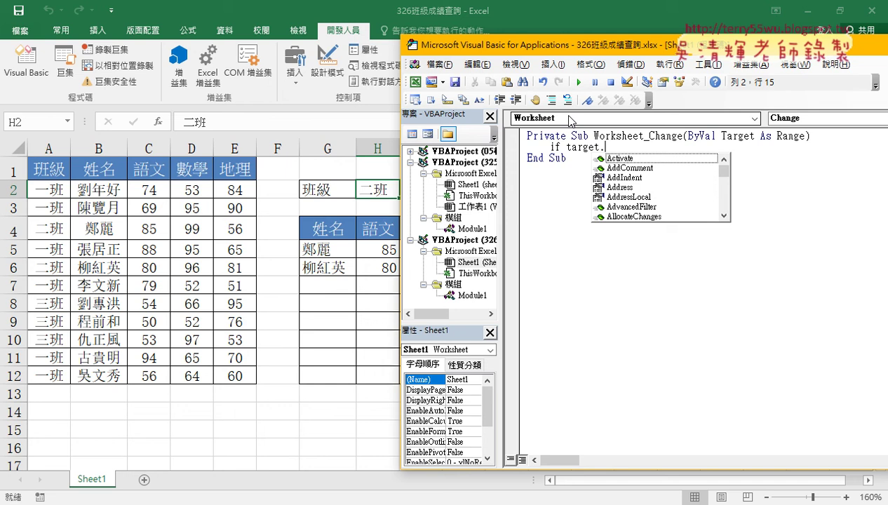
{"action": "double_click", "coordinate": [623, 188]}
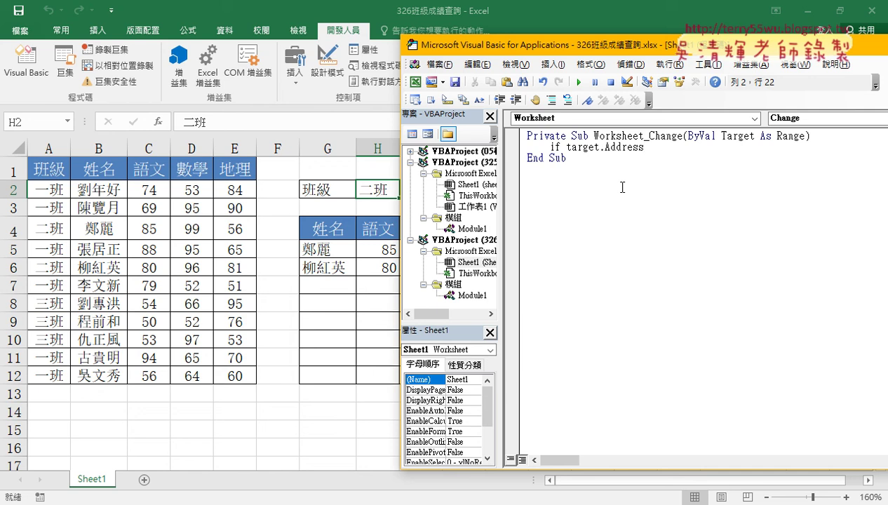
{"action": "type", "text": "="}
{"action": "type", "text": "\"\""}
{"action": "type", "text": "H"}
{"action": "type", "text": "2"}
{"action": "key", "text": "Left"}
{"action": "key", "text": "Left"}
{"action": "type", "text": "$"}
{"action": "key", "text": "Right"}
{"action": "type", "text": "$"}
{"action": "key", "text": "Right"}
{"action": "key", "text": "Right"}
{"action": "type", "text": "the"}
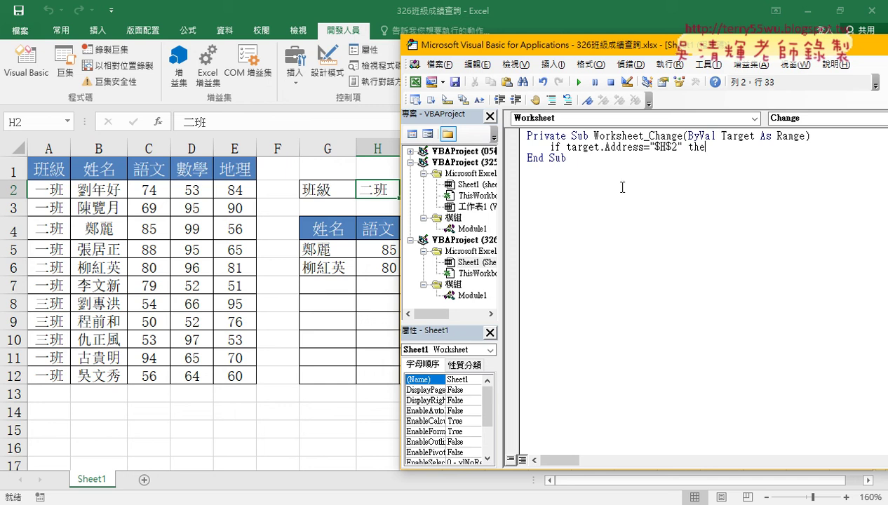
{"action": "type", "text": "n"}
Step: Close the block with End If, leaving a blank line, then show Module1's 班級 macro
{"action": "key", "text": "Return"}
{"action": "key", "text": "Return"}
{"action": "type", "text": "e"}
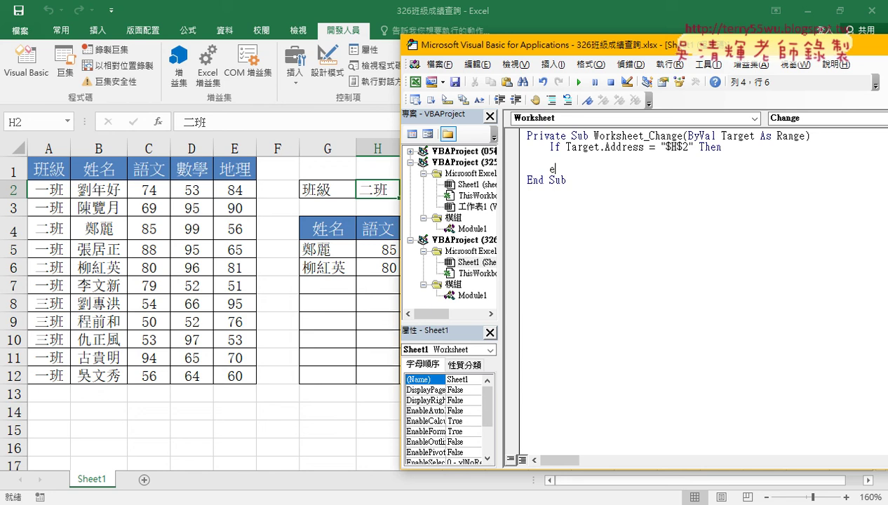
{"action": "type", "text": "nd if"}
{"action": "left_click", "coordinate": [550, 158]}
{"action": "left_click", "coordinate": [621, 135]}
{"action": "left_click_drag", "start_coordinate": [665, 147], "coordinate": [690, 148]}
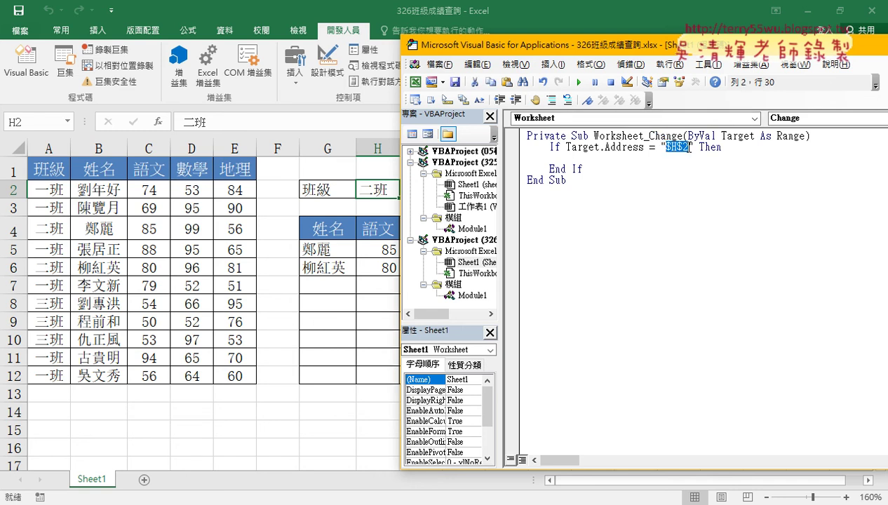
{"action": "left_click", "coordinate": [603, 158]}
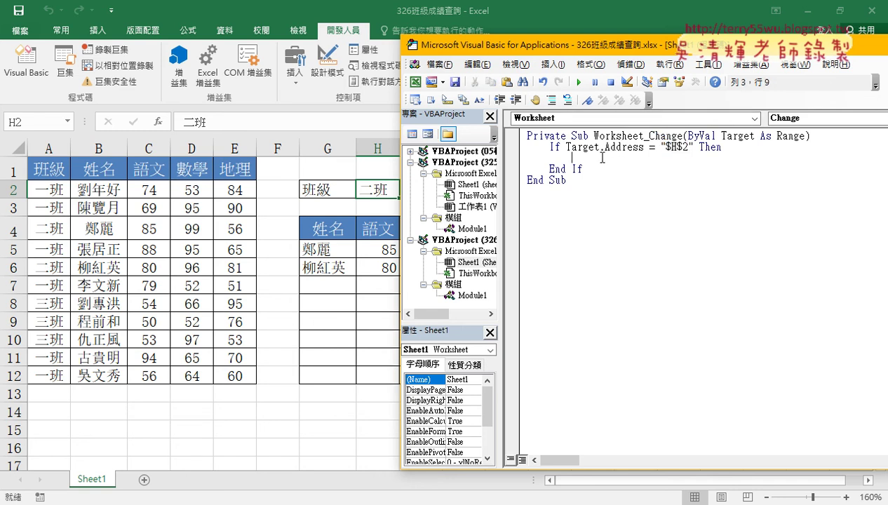
{"action": "left_click", "coordinate": [472, 296]}
{"action": "double_click", "coordinate": [472, 295]}
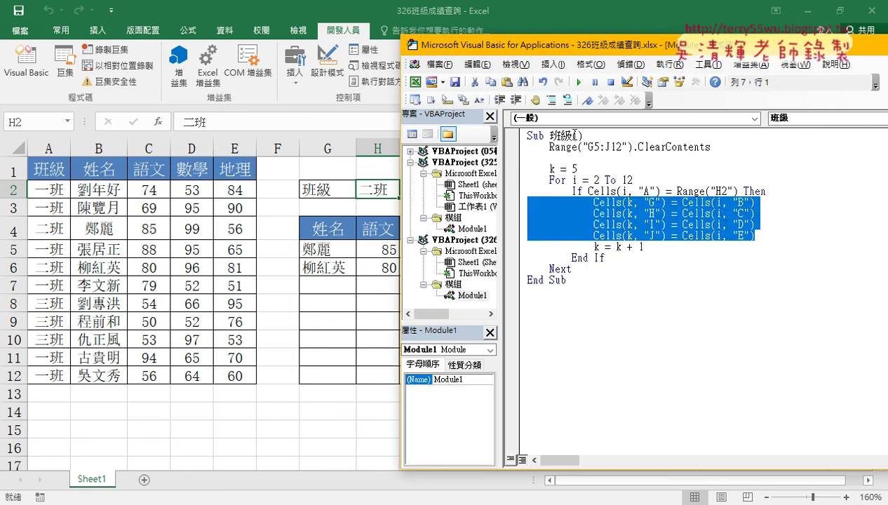
Step: Copy the name 班級 from Module1 and add Call 班級 inside Sheet1's If block
{"action": "double_click", "coordinate": [561, 136]}
{"action": "right_click", "coordinate": [561, 140]}
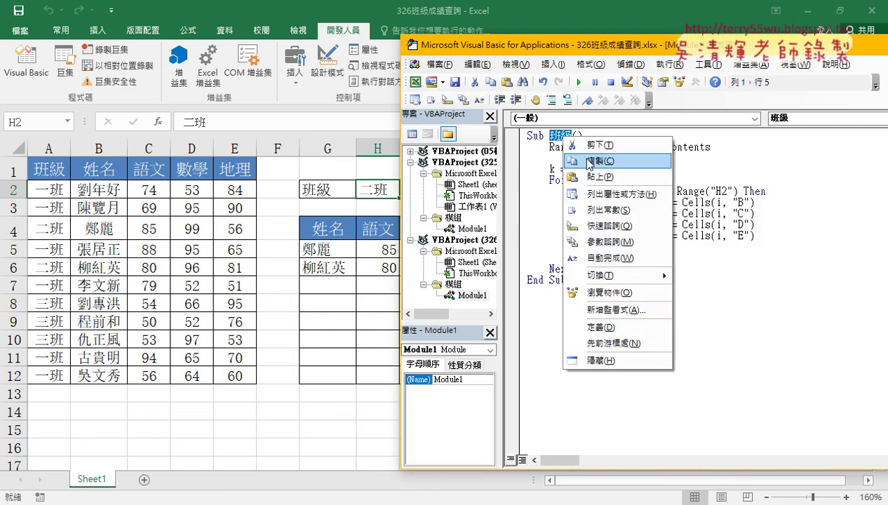
{"action": "left_click", "coordinate": [582, 162]}
{"action": "double_click", "coordinate": [482, 262]}
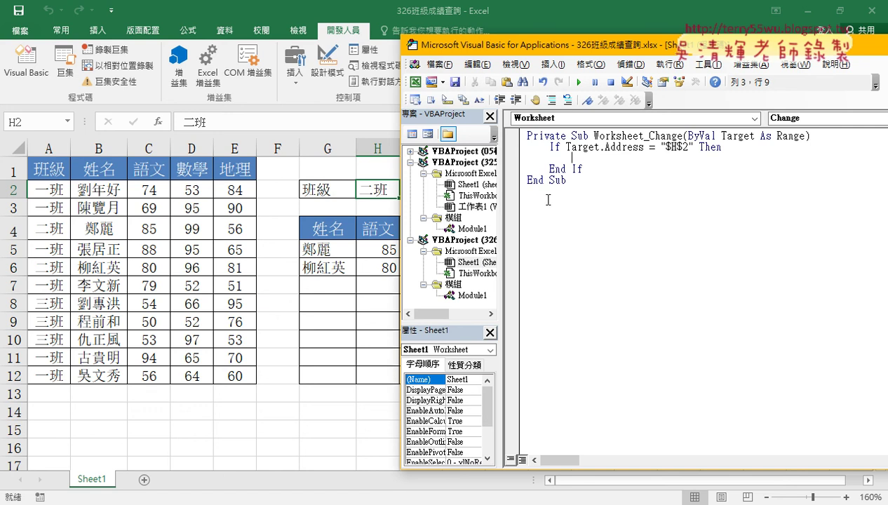
{"action": "type", "text": "c"}
{"action": "type", "text": "all "}
{"action": "type", "text": "班級"}
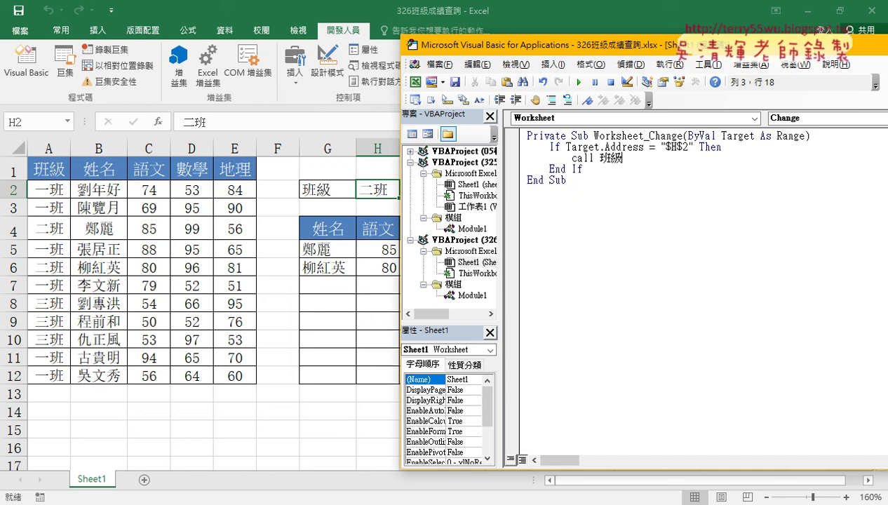
{"action": "left_click", "coordinate": [551, 148]}
{"action": "left_click_drag", "start_coordinate": [551, 148], "coordinate": [738, 148]}
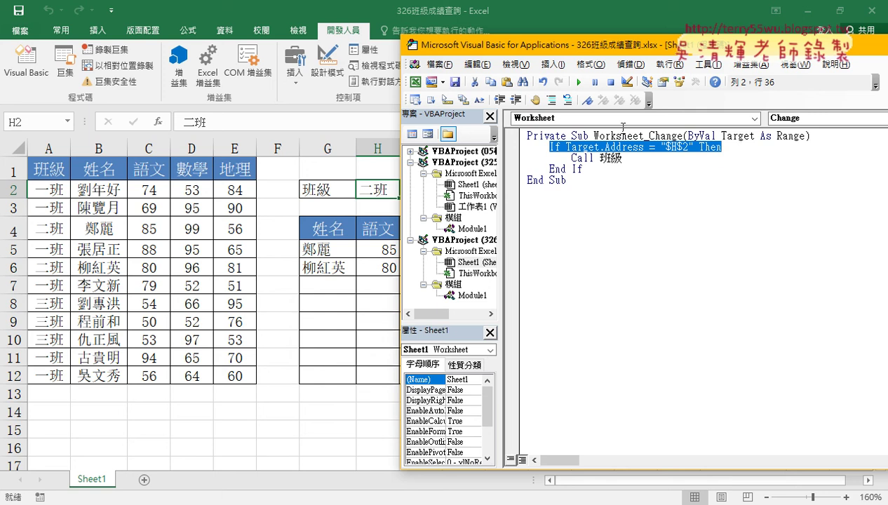
Step: Set a breakpoint on the Call 班級 line, then drop down H2's class list on the worksheet
{"action": "left_click", "coordinate": [511, 159]}
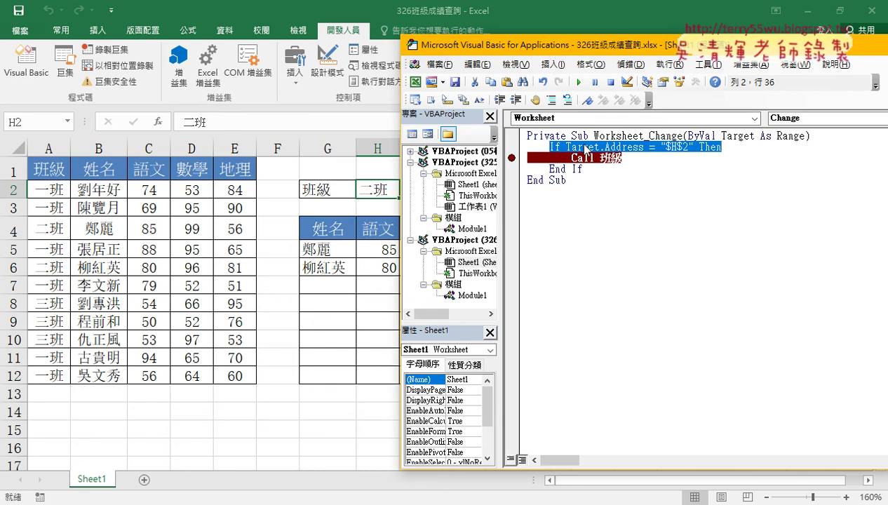
{"action": "left_click", "coordinate": [377, 191]}
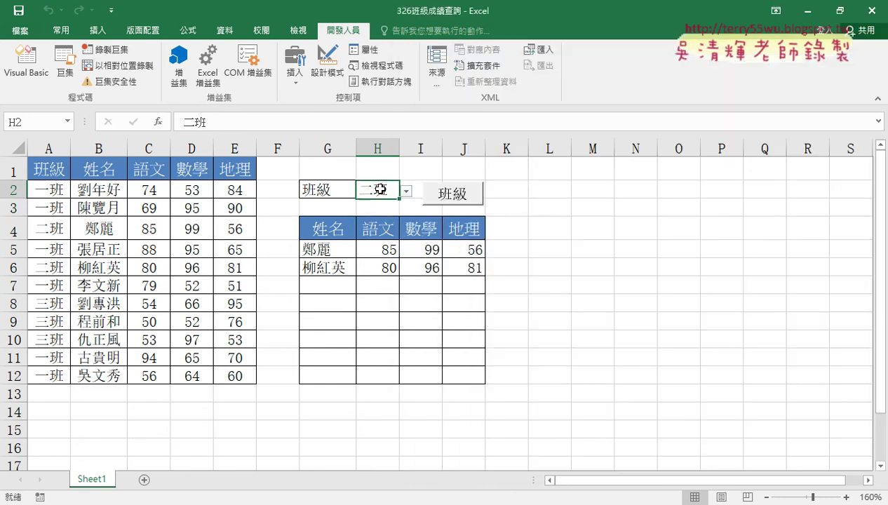
{"action": "left_click", "coordinate": [406, 190]}
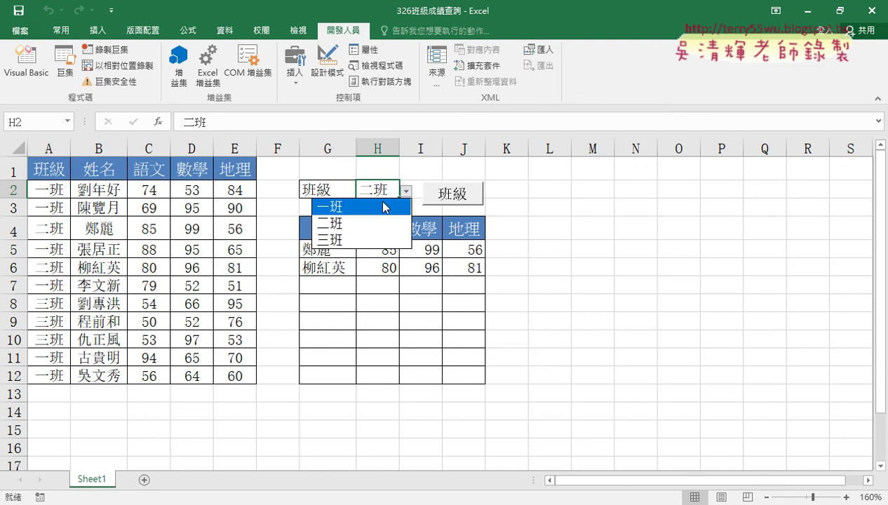
Step: Choose 一班 in H2 so the macro breaks, then inspect Target.Address's value
{"action": "left_click", "coordinate": [383, 206]}
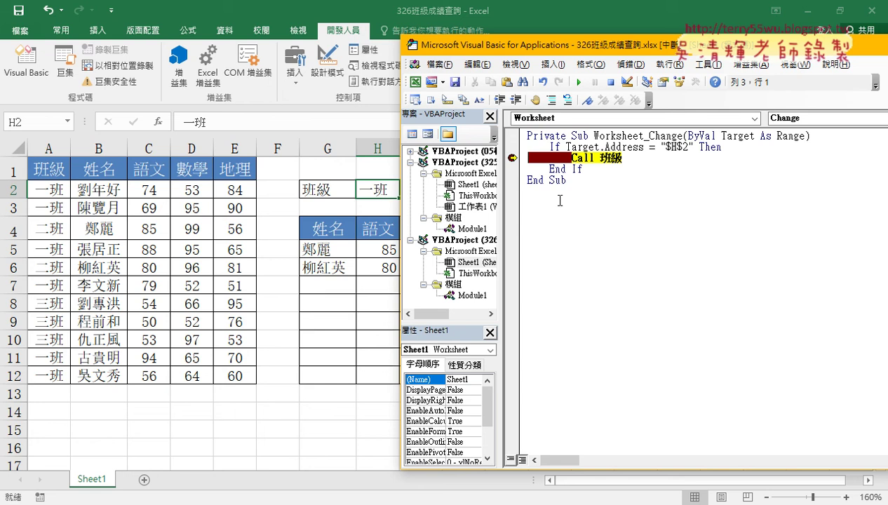
{"action": "mouse_move", "coordinate": [634, 150]}
Step: Step into 班級 and let it finish, then pick 三班 in H2 to hit the breakpoint again
{"action": "key", "text": "F8"}
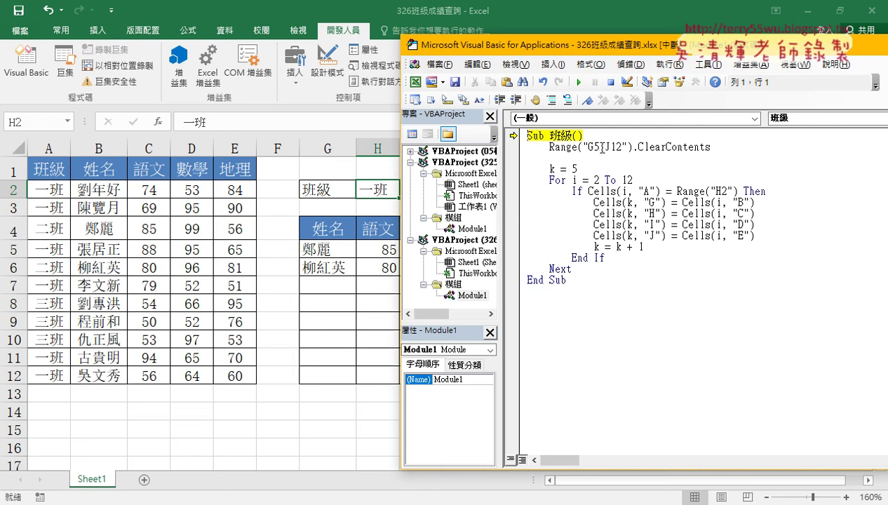
{"action": "left_click", "coordinate": [579, 82]}
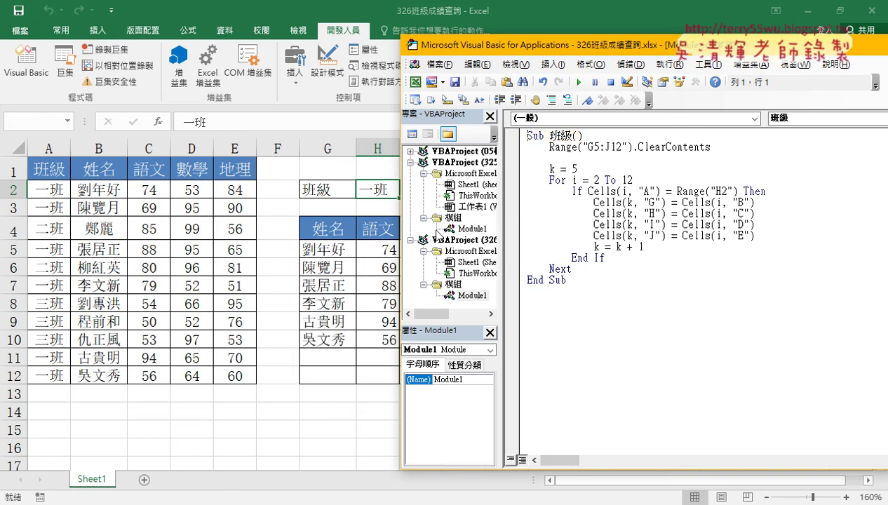
{"action": "left_click", "coordinate": [347, 405]}
{"action": "left_click", "coordinate": [386, 190]}
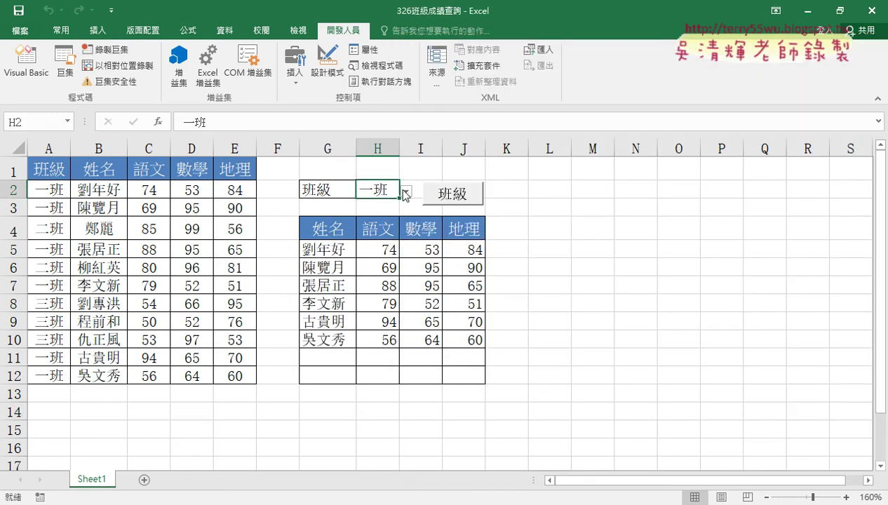
{"action": "left_click", "coordinate": [406, 192]}
{"action": "left_click", "coordinate": [370, 239]}
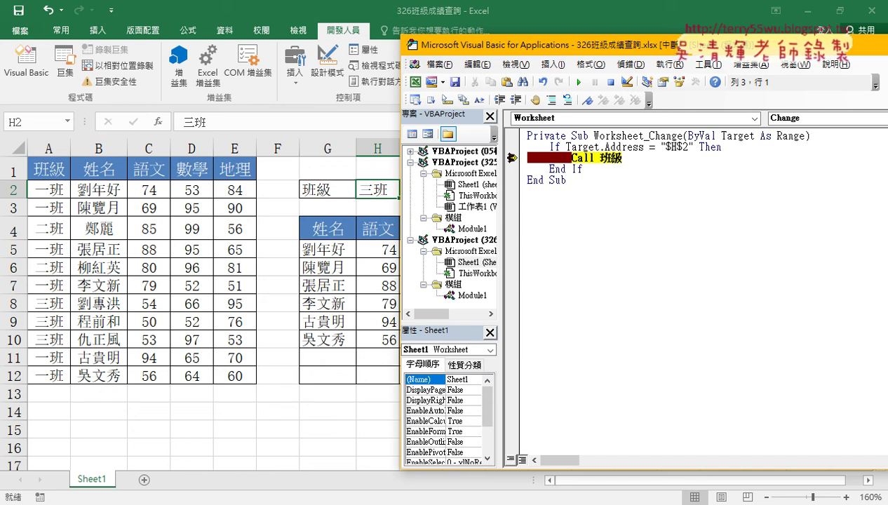
Step: Clear the breakpoint on Call 班級 and step into Sub 班級 with F8
{"action": "left_click", "coordinate": [508, 157]}
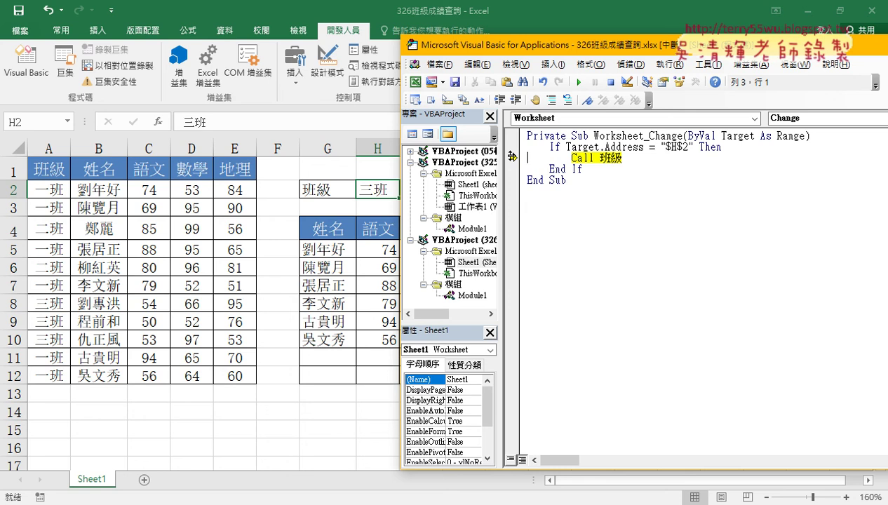
{"action": "key", "text": "F8"}
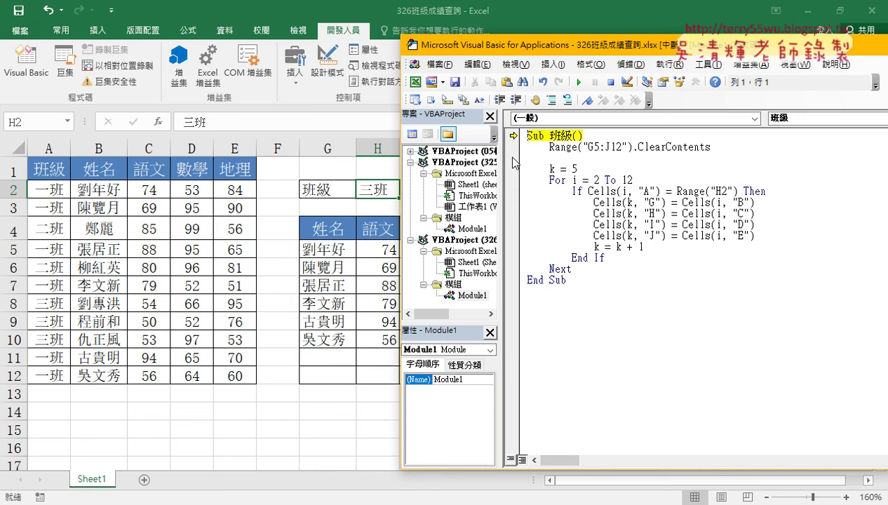
Step: Step past the G5:J12 clear and k = 5 with F8, checking k's value
{"action": "key", "text": "F8"}
{"action": "key", "text": "F8"}
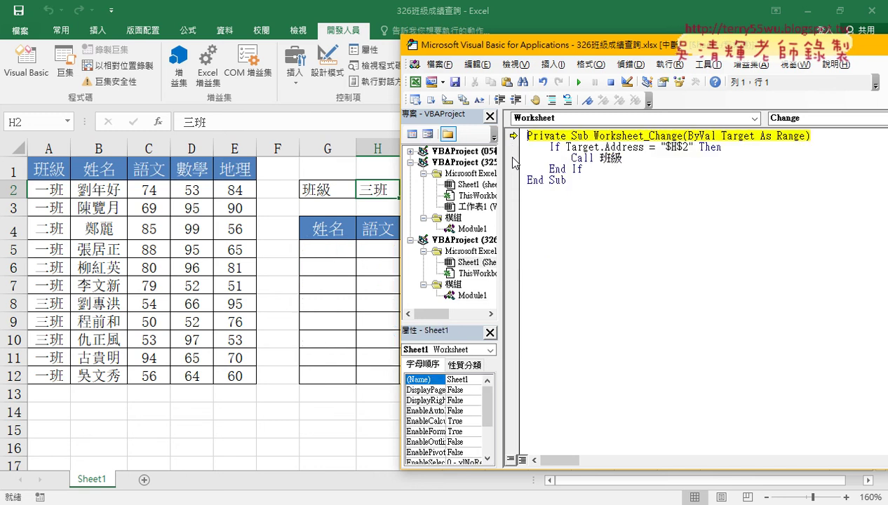
{"action": "key", "text": "F8"}
{"action": "key", "text": "F8"}
{"action": "key", "text": "F8"}
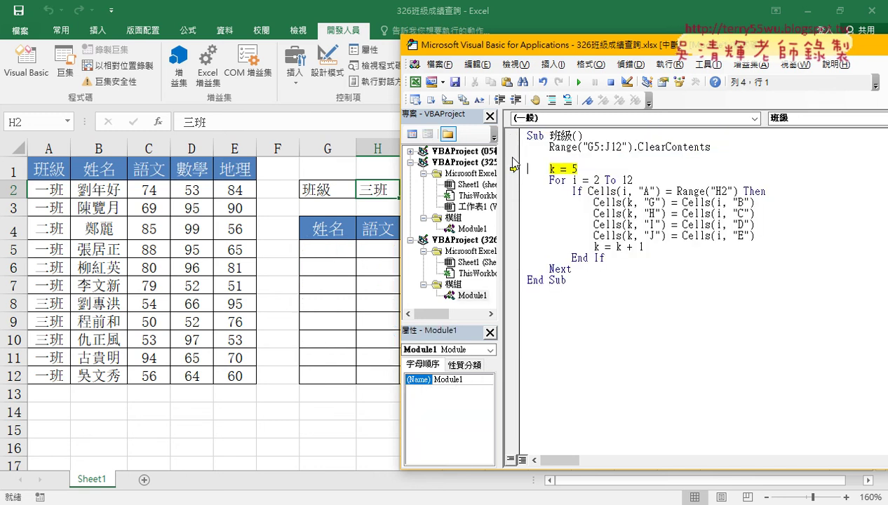
{"action": "mouse_move", "coordinate": [552, 170]}
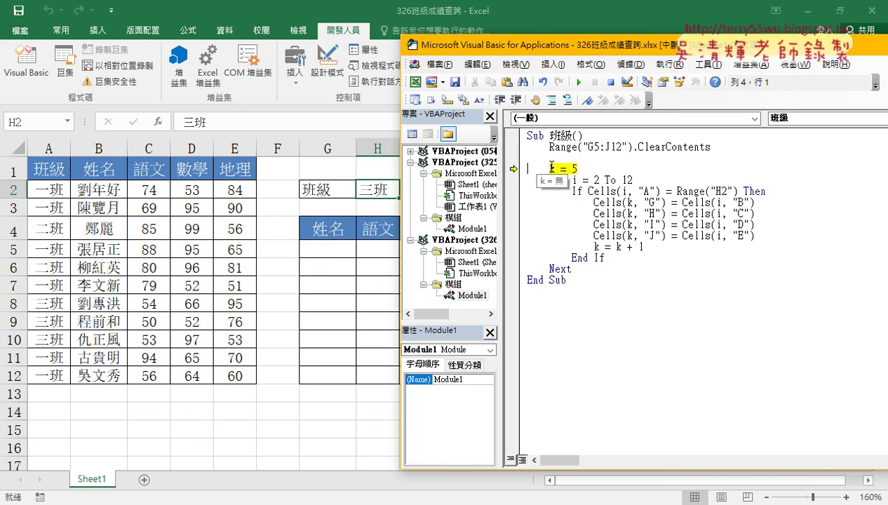
{"action": "key", "text": "F8"}
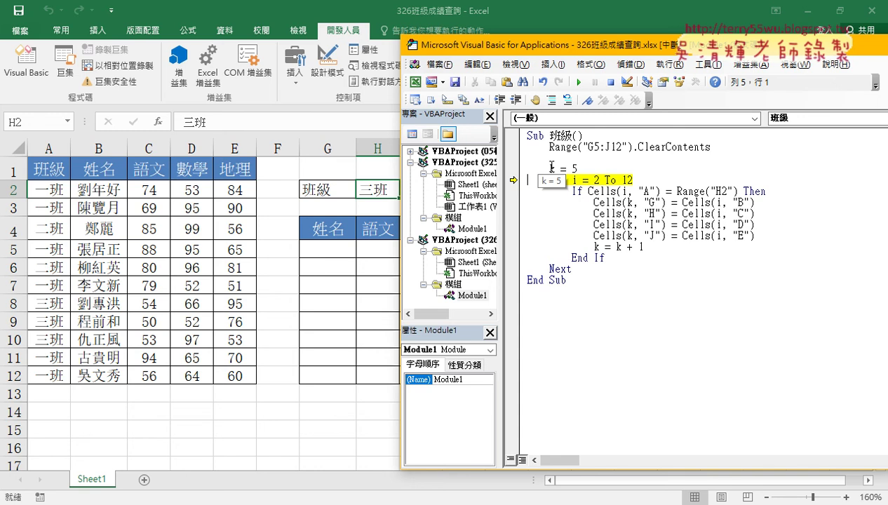
{"action": "left_click", "coordinate": [579, 82]}
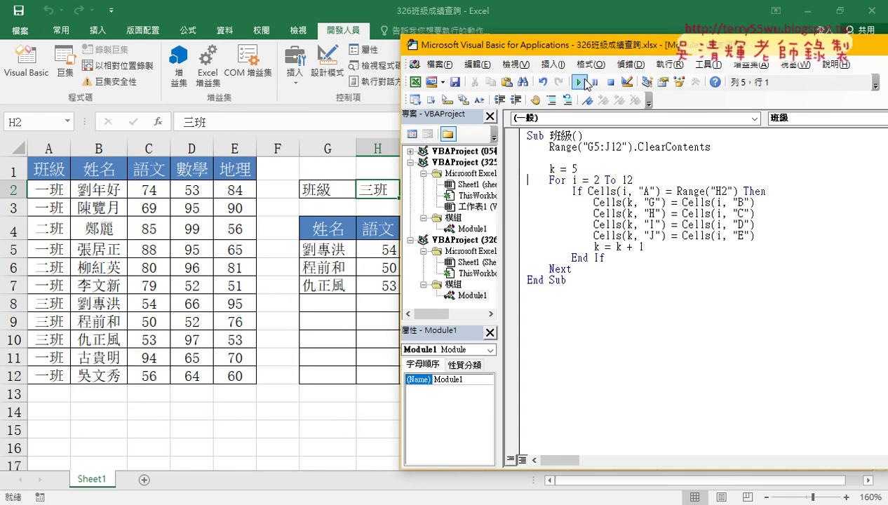
{"action": "left_click", "coordinate": [353, 355]}
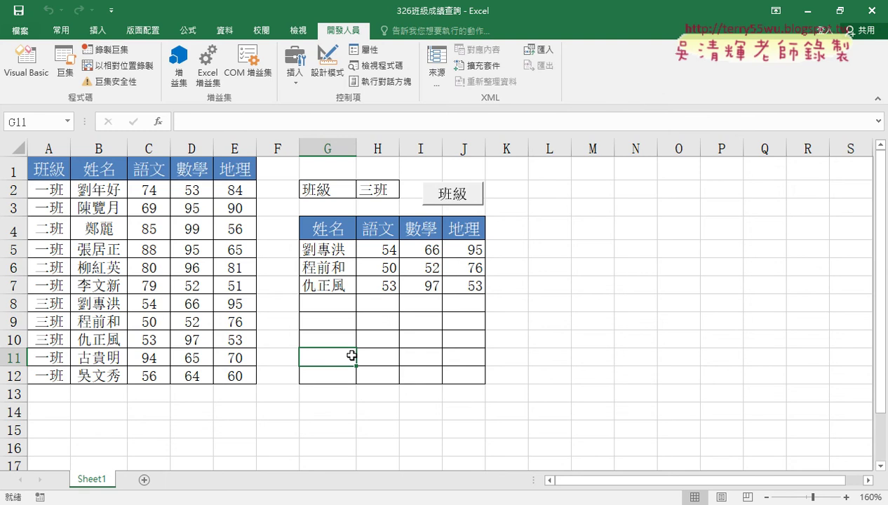
{"action": "left_click", "coordinate": [30, 77]}
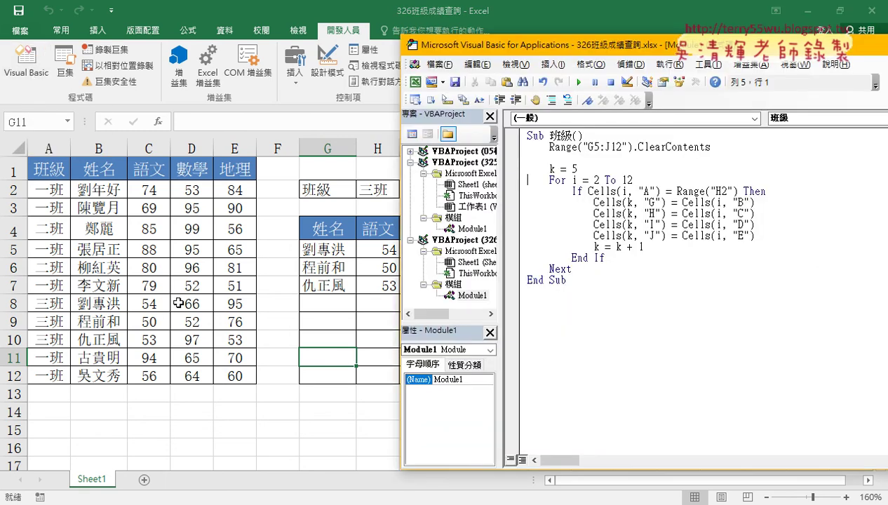
Step: Widen the Project pane and open Sheet1's Worksheet code module
{"action": "left_click_drag", "start_coordinate": [499, 269], "coordinate": [575, 271]}
{"action": "double_click", "coordinate": [491, 263]}
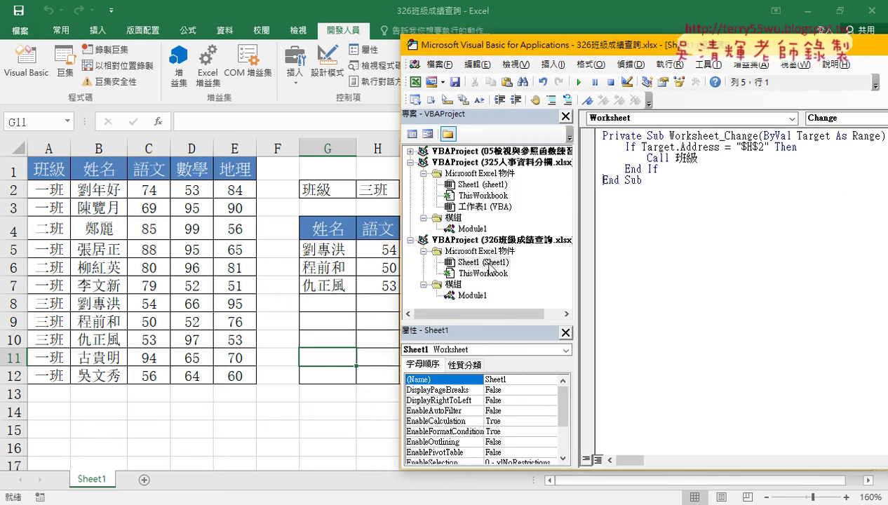
{"action": "left_click", "coordinate": [639, 118]}
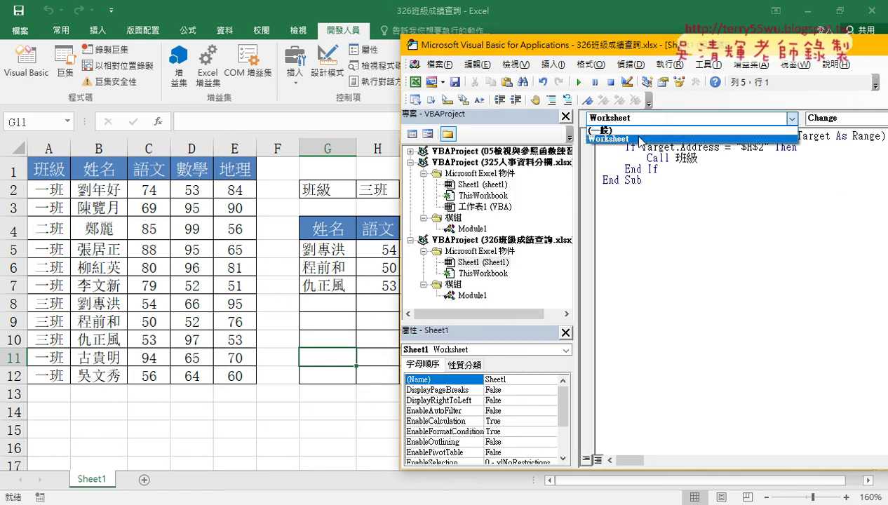
{"action": "left_click", "coordinate": [664, 140]}
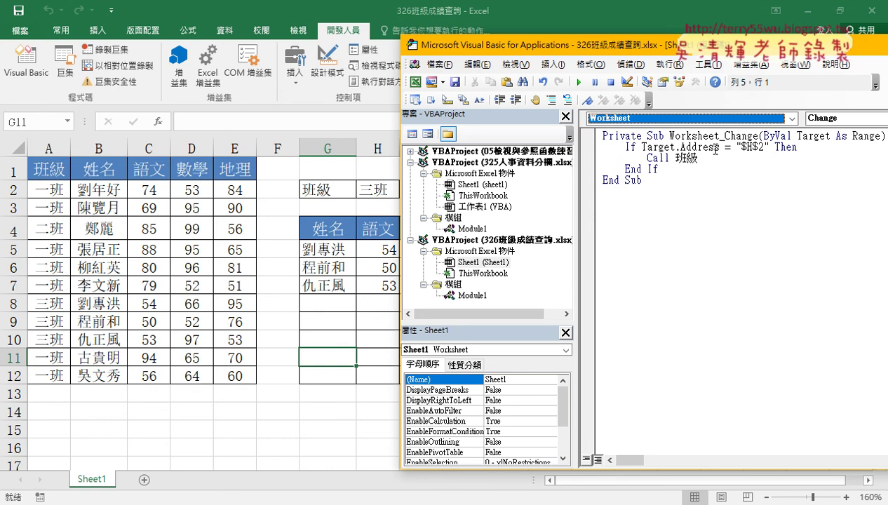
Step: Retype the condition as If Target.Address = "$H$2" Then and begin a call line below it
{"action": "left_click_drag", "start_coordinate": [642, 148], "coordinate": [769, 148]}
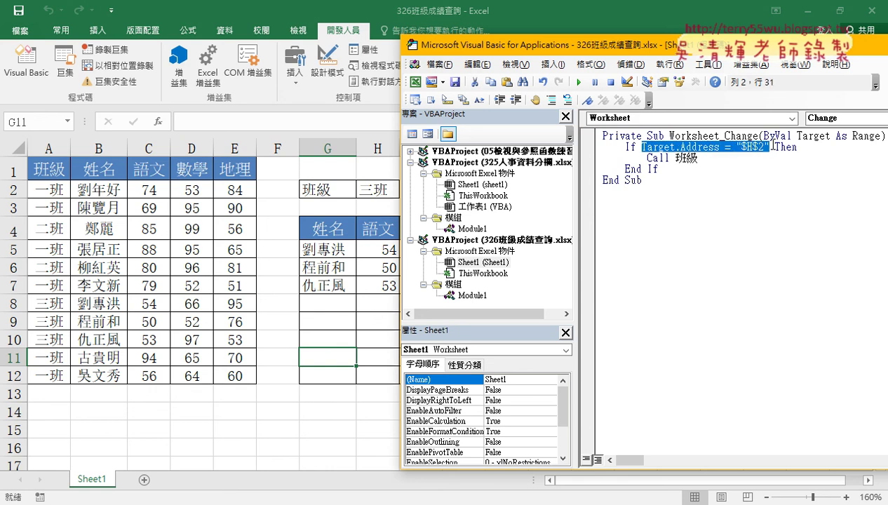
{"action": "left_click_drag", "start_coordinate": [675, 148], "coordinate": [842, 147]}
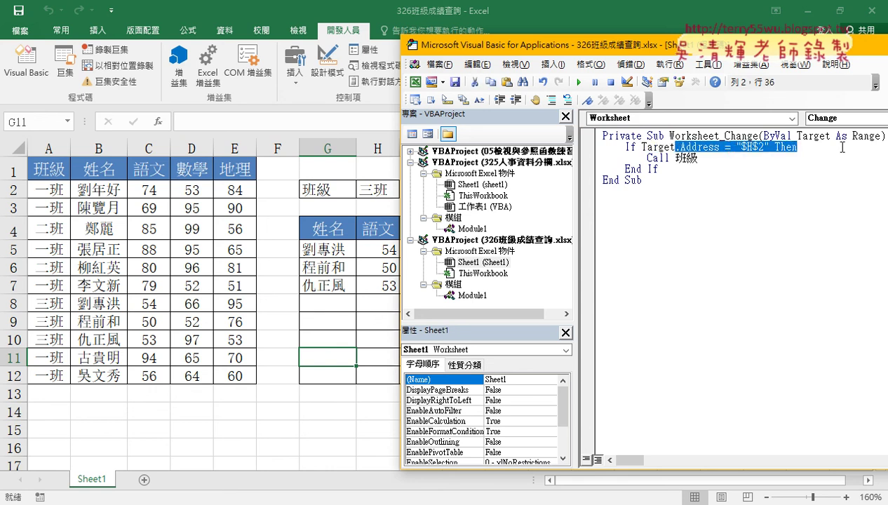
{"action": "type", "text": "."}
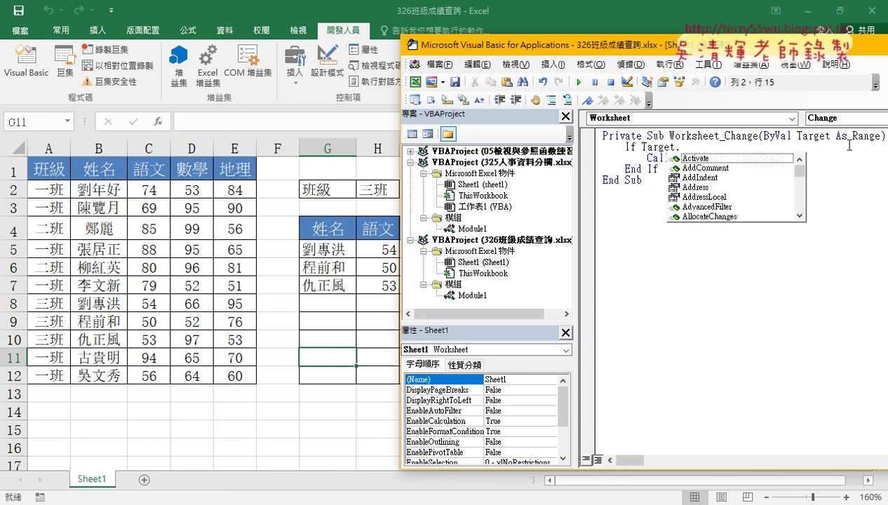
{"action": "type", "text": "a"}
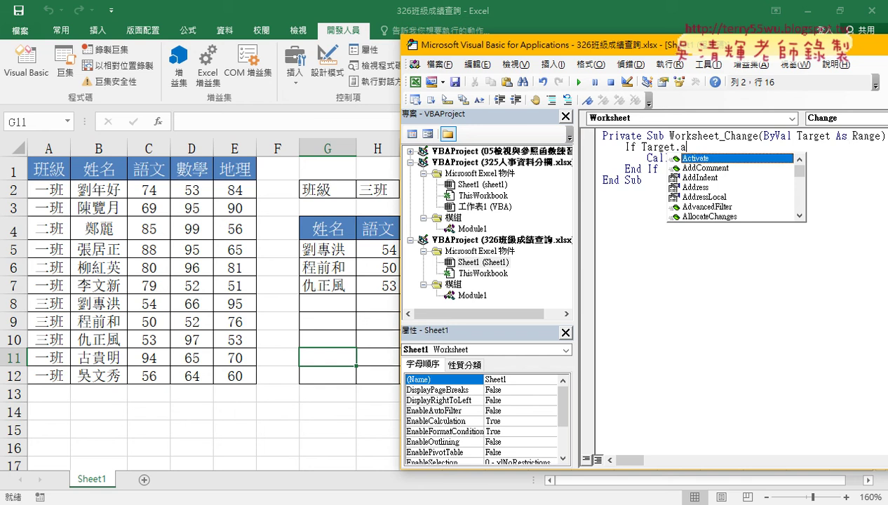
{"action": "key", "text": "Down"}
{"action": "key", "text": "Down"}
{"action": "key", "text": "Down"}
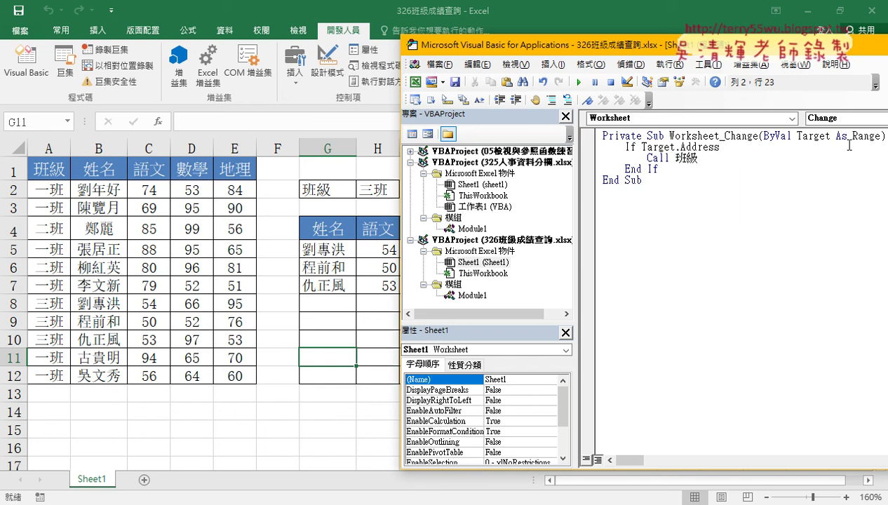
{"action": "type", "text": "= \"$H$2\" Then"}
{"action": "key", "text": "Down"}
{"action": "type", "text": "call"}
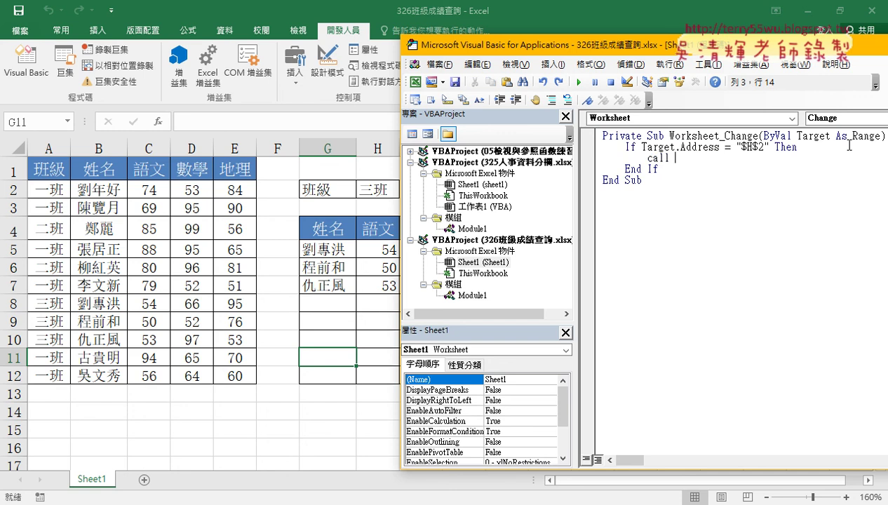